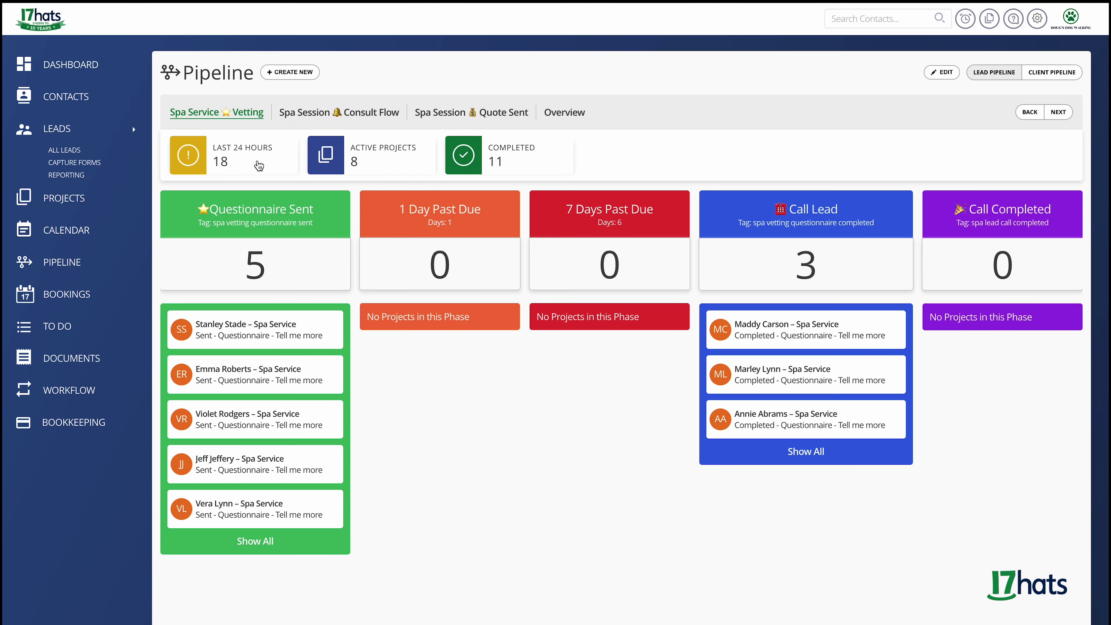
Step: Show the table of contacts from the Last 24 Hours box, then return to the top
left_click(259, 165)
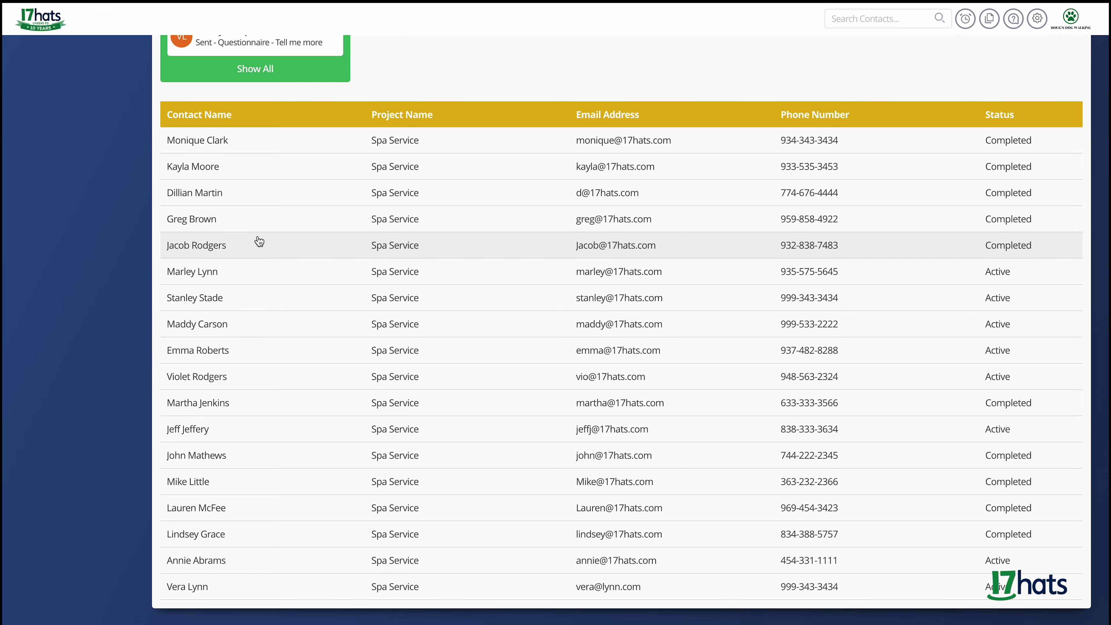
scroll(260, 241, "up", 6)
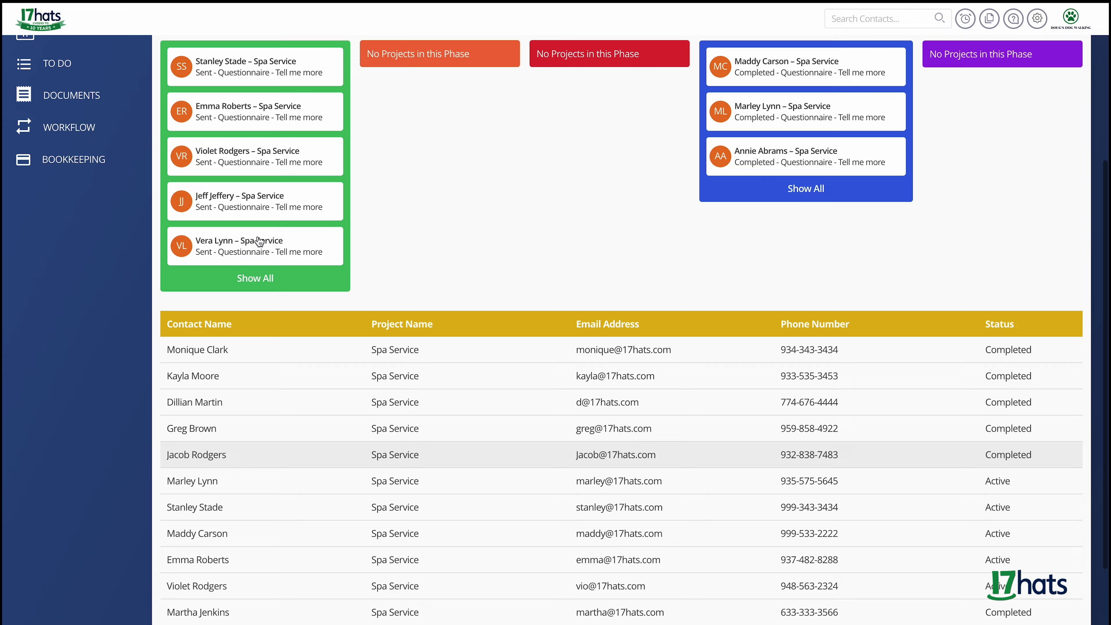
scroll(260, 242, "up", 4)
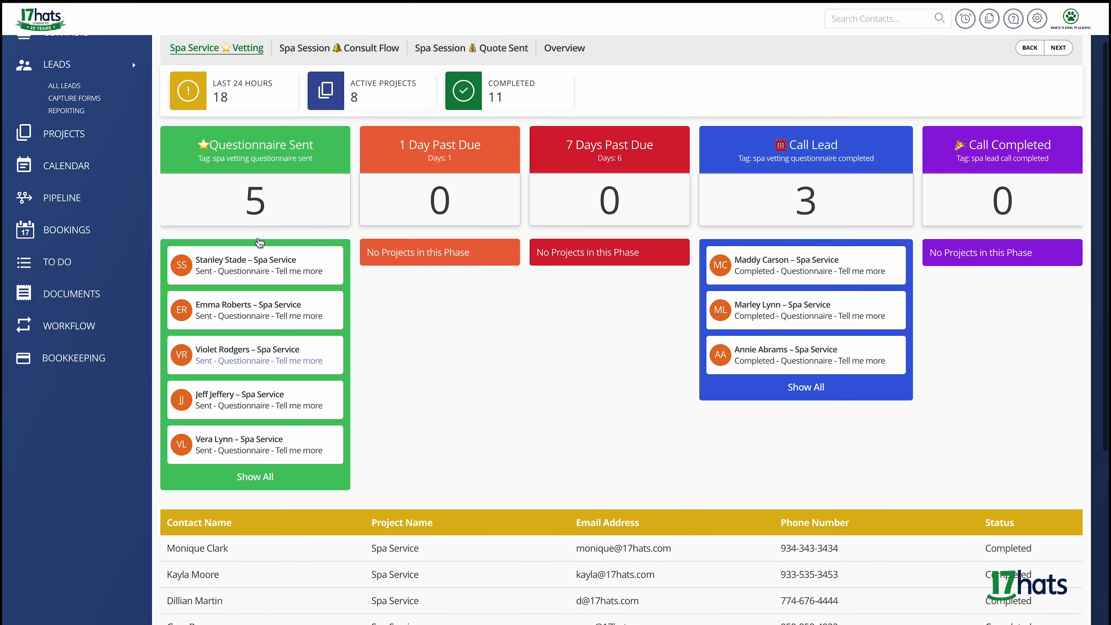
scroll(260, 242, "up", 1)
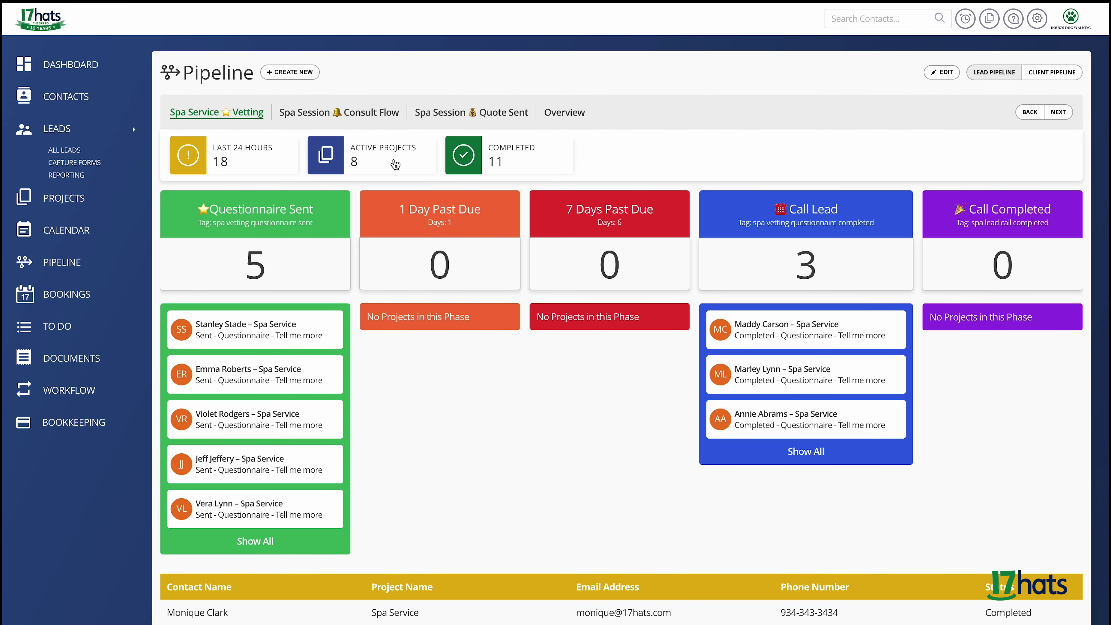
Step: Show the Completed projects table with Entered On and Completed On dates
left_click(414, 167)
scroll(413, 166, "down", 5)
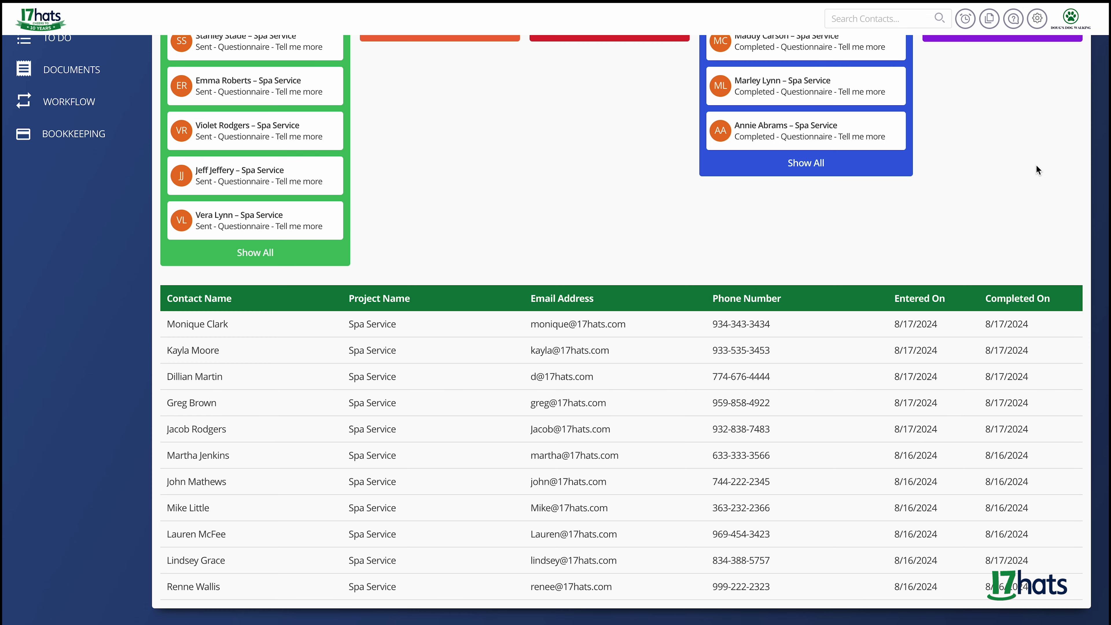
Step: Switch to the Spa Session Quote Sent lead pipeline tab
scroll(1029, 128, "up", 3)
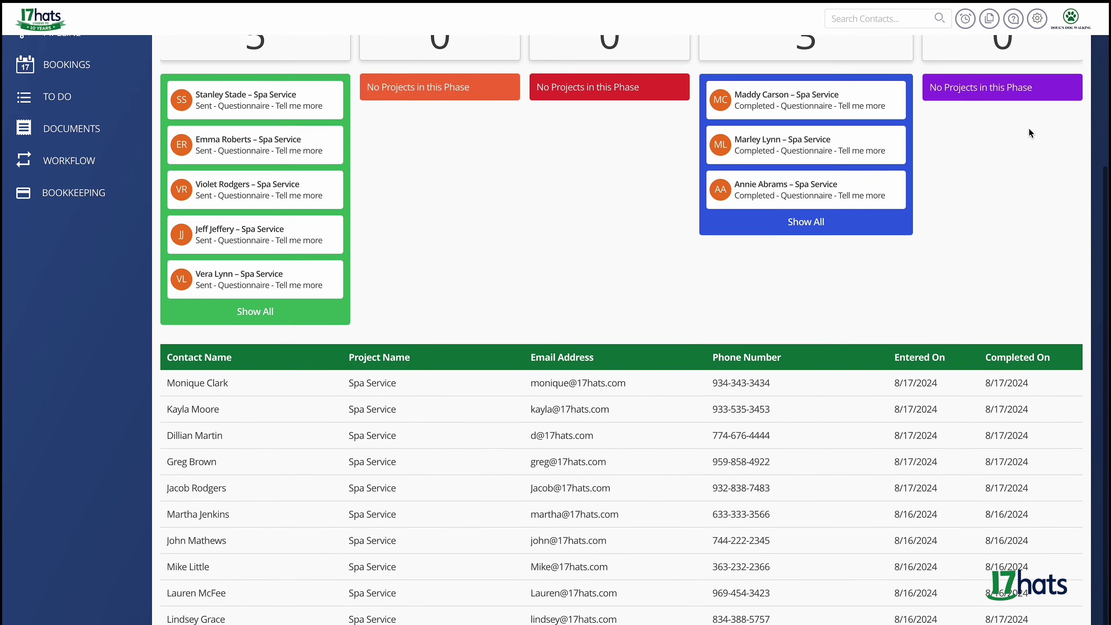
scroll(1028, 128, "up", 5)
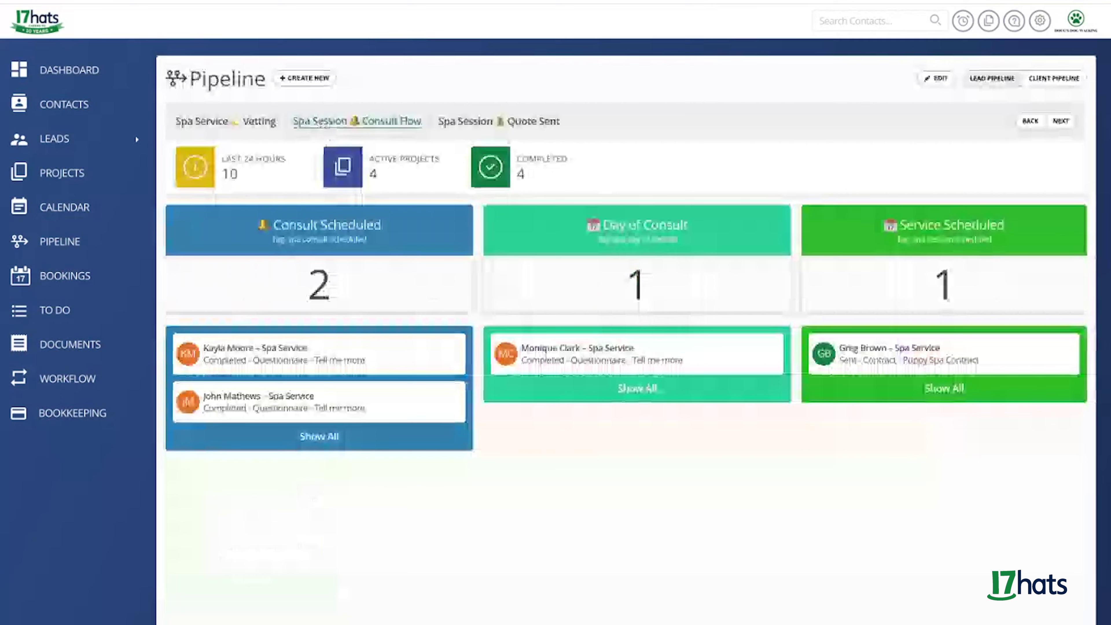
left_click(473, 123)
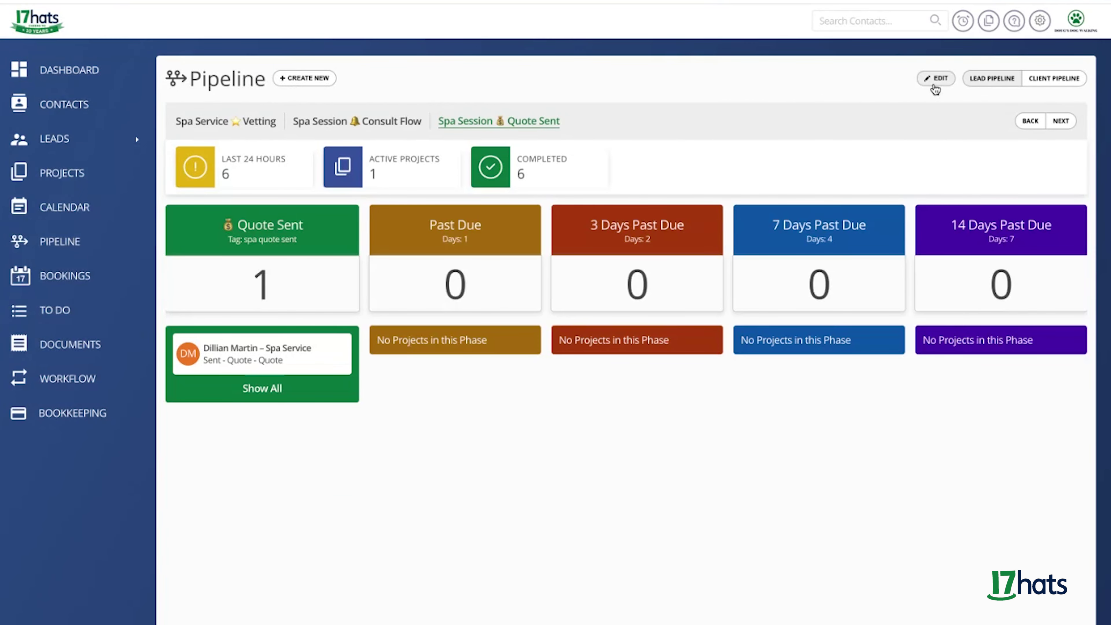
Step: Edit the Spa Session Quote Sent pipeline, keeping Lead Pipeline as its type
left_click(936, 79)
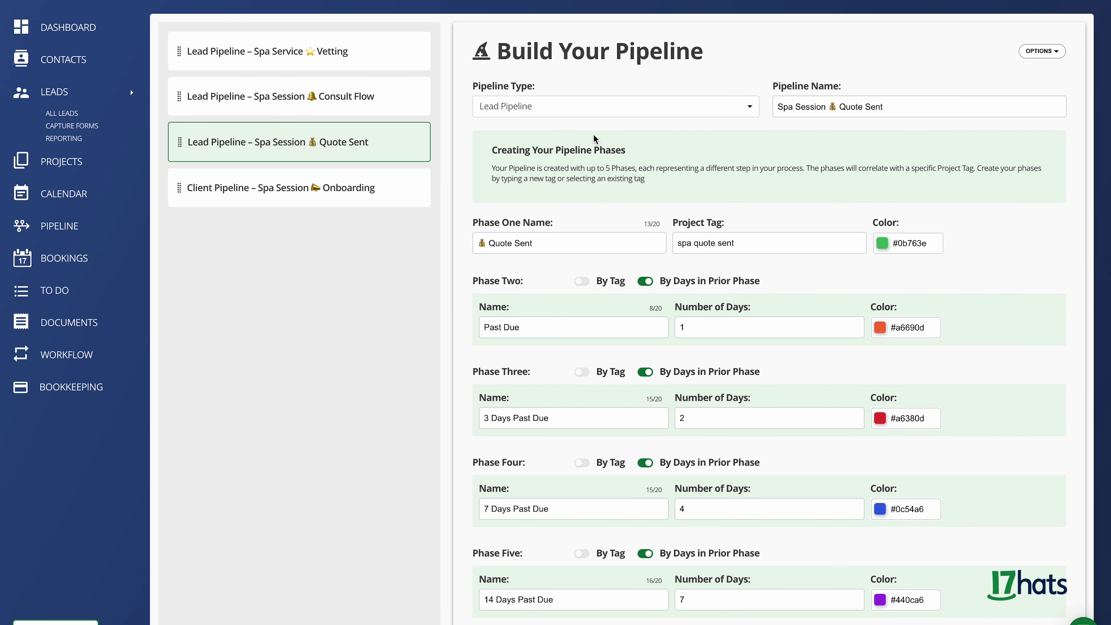
left_click(623, 115)
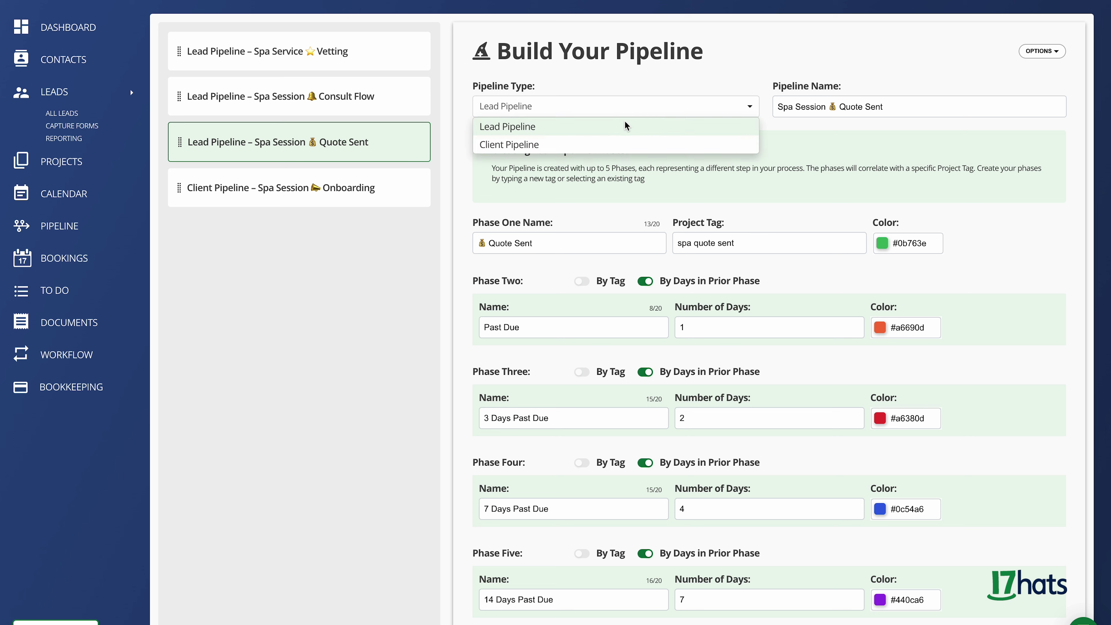
left_click(625, 122)
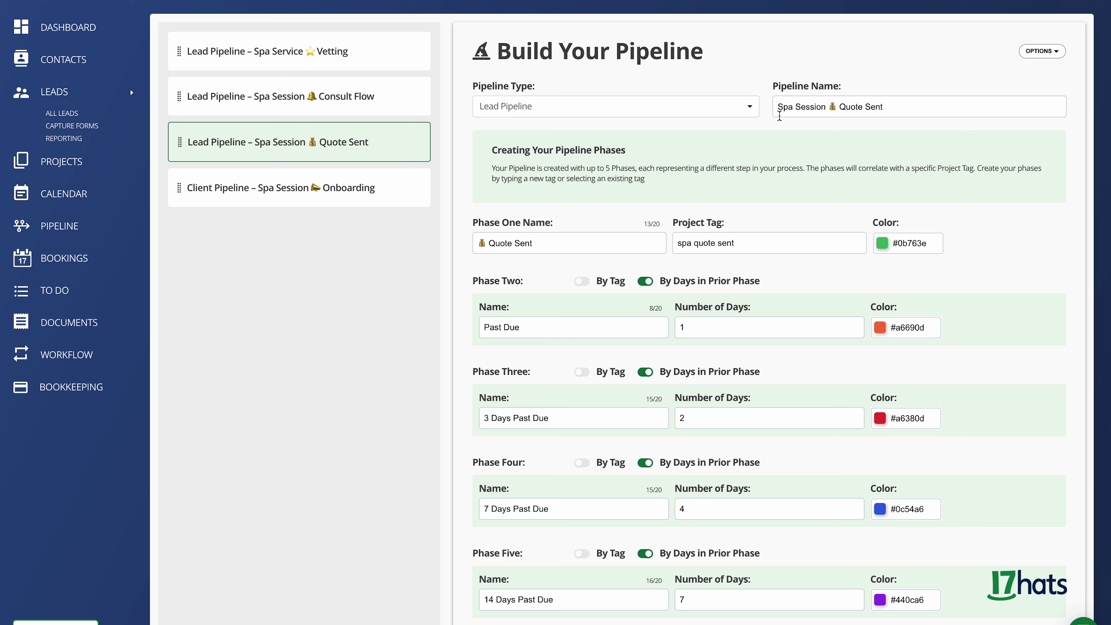
Step: Highlight the Quote Sent part of the pipeline name, then clear the selection
left_click_drag(779, 115, 884, 104)
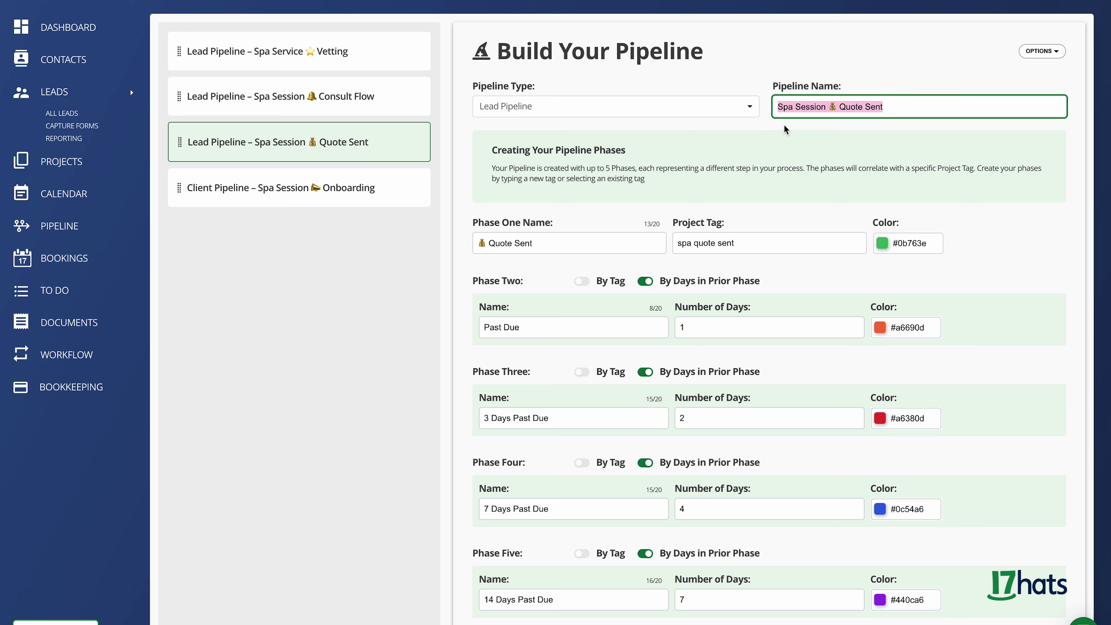
left_click_drag(779, 107, 887, 104)
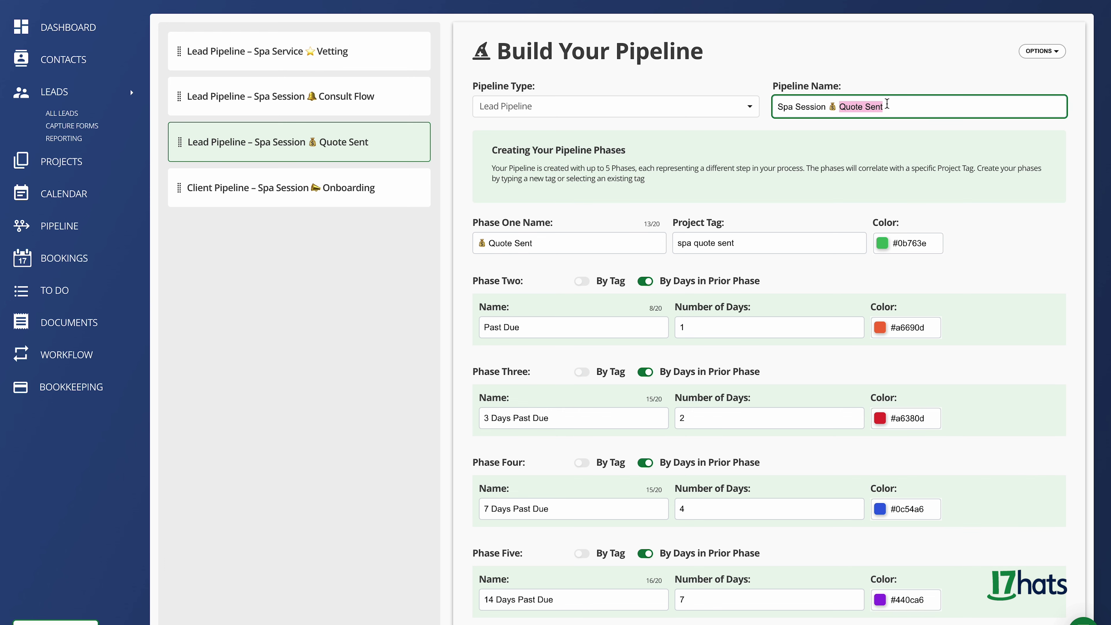
left_click(884, 137)
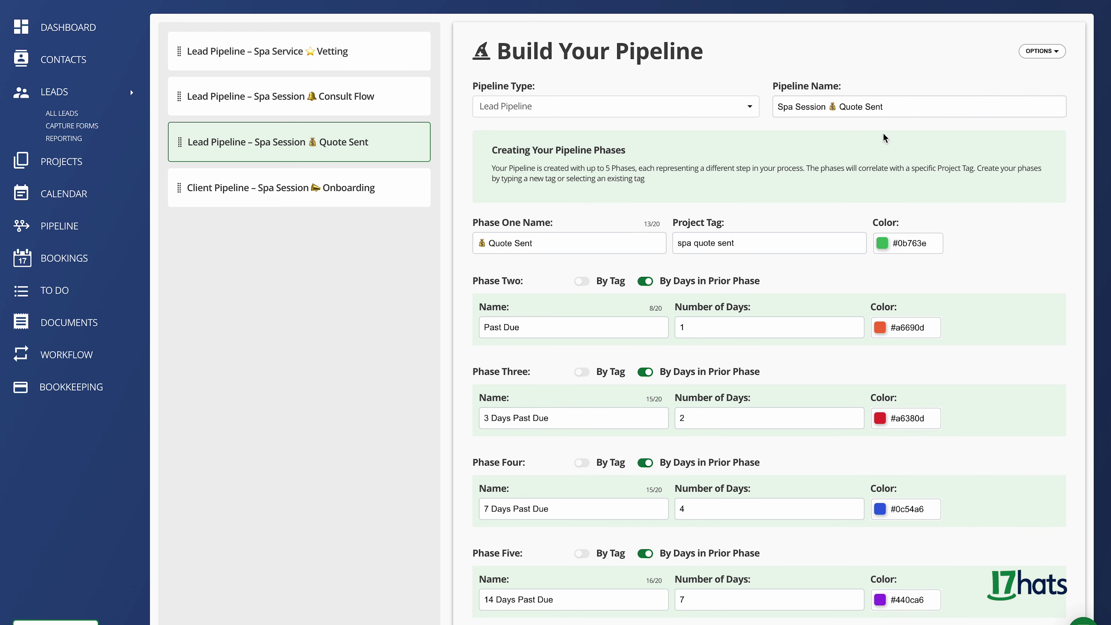
scroll(575, 243, "down", 1)
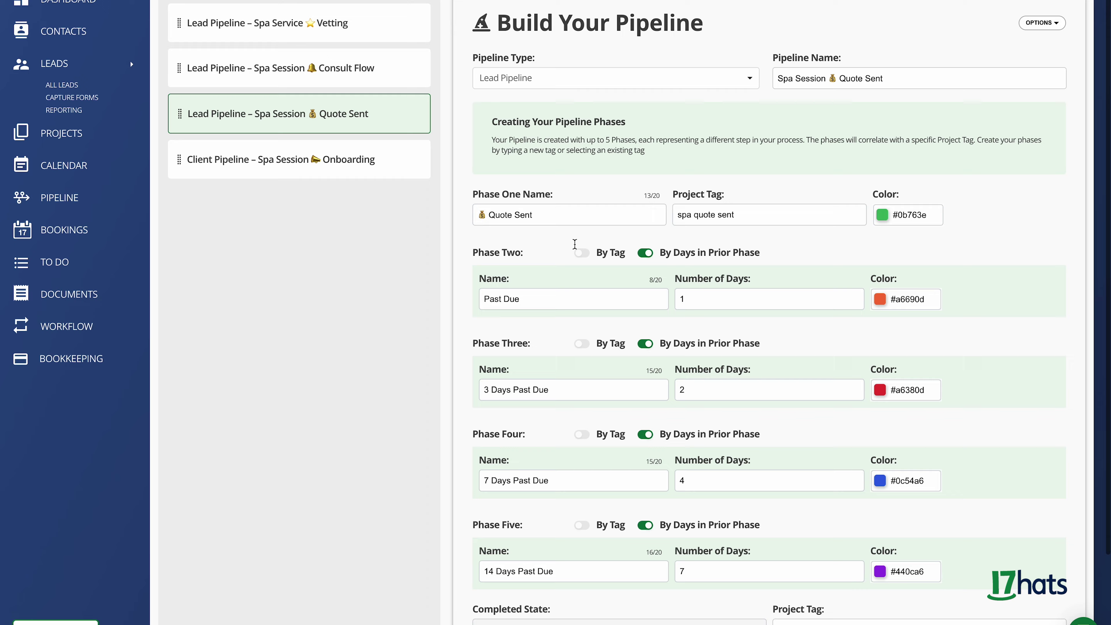
scroll(575, 244, "down", 3)
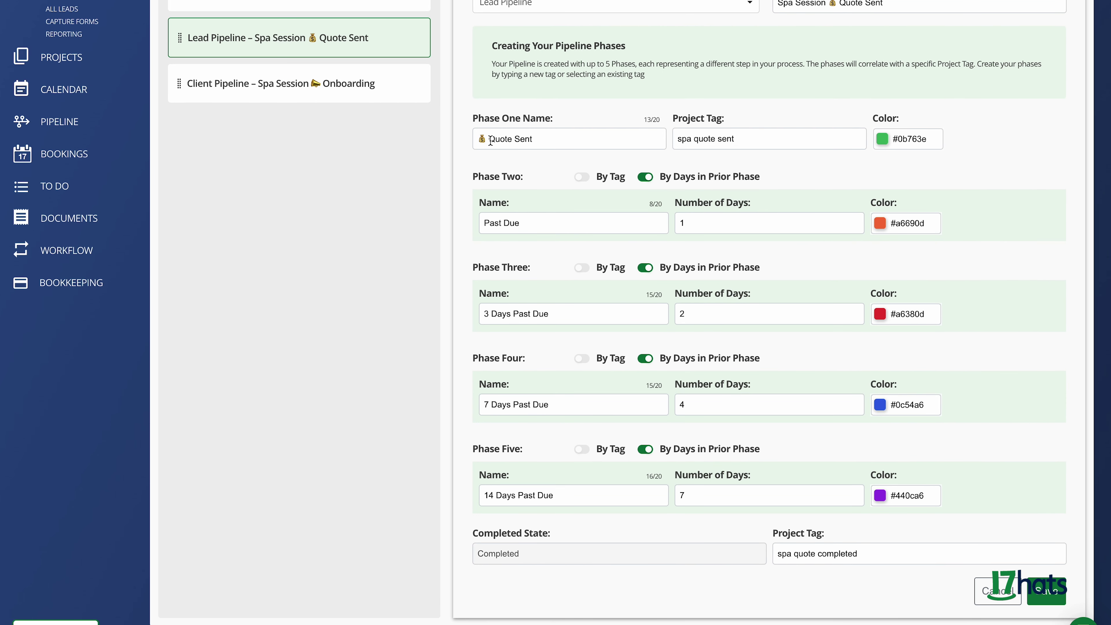
left_click_drag(676, 139, 734, 138)
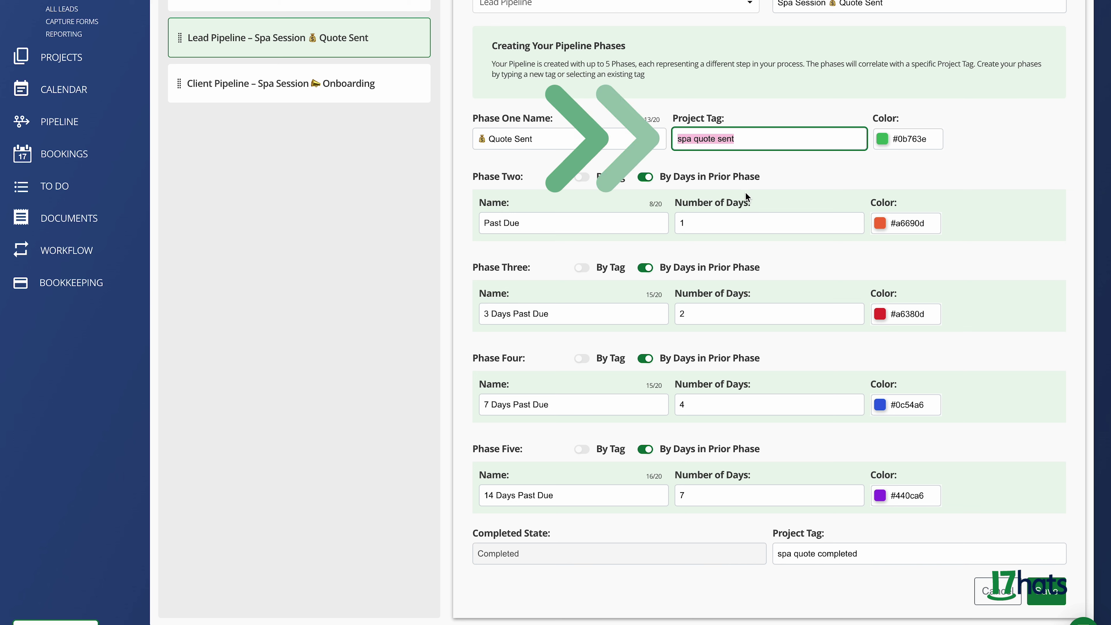
left_click(771, 168)
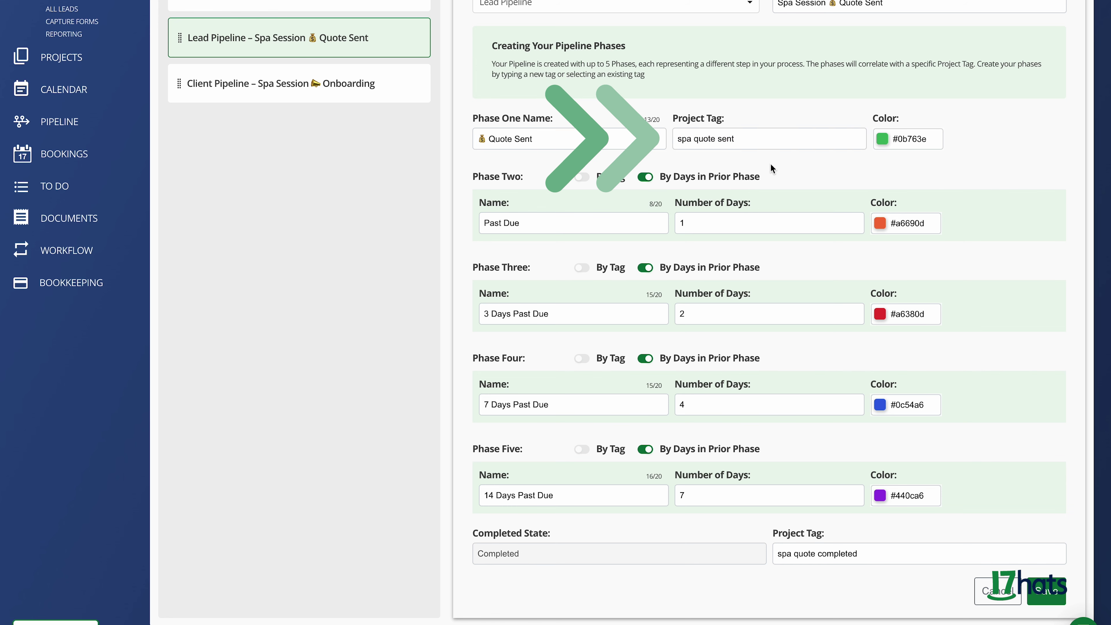
scroll(771, 167, "down", 2)
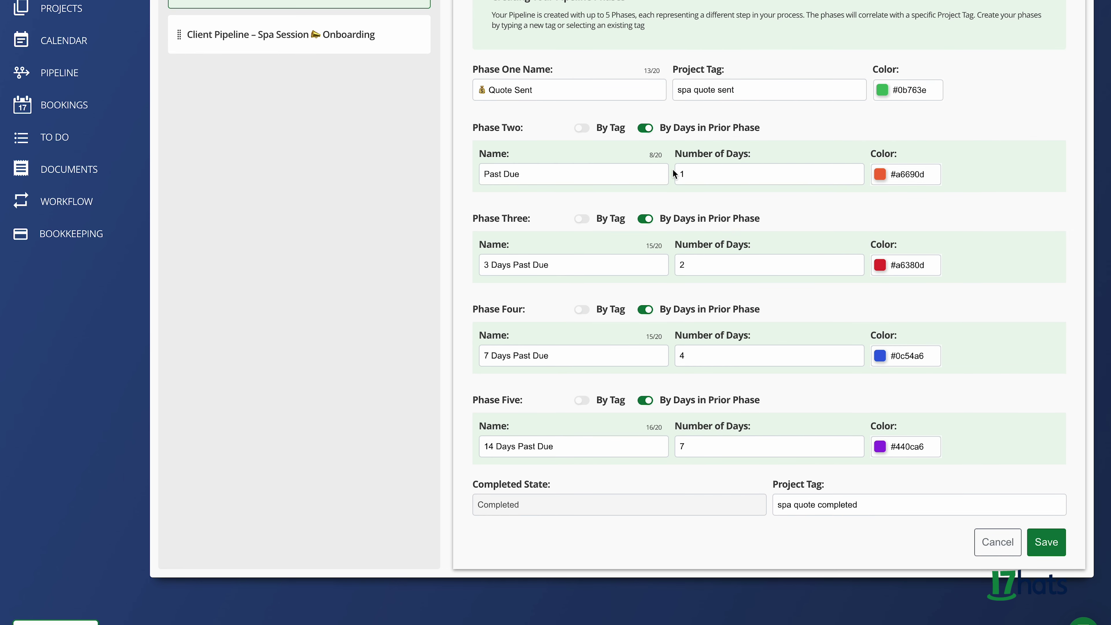
left_click_drag(560, 170, 483, 173)
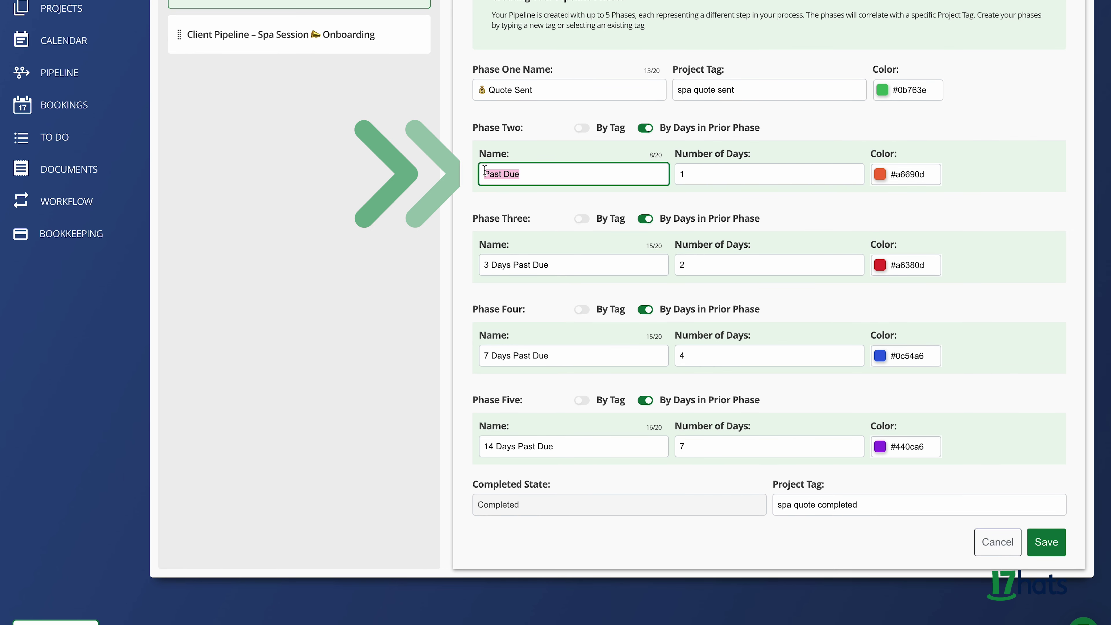
left_click_drag(690, 178, 680, 176)
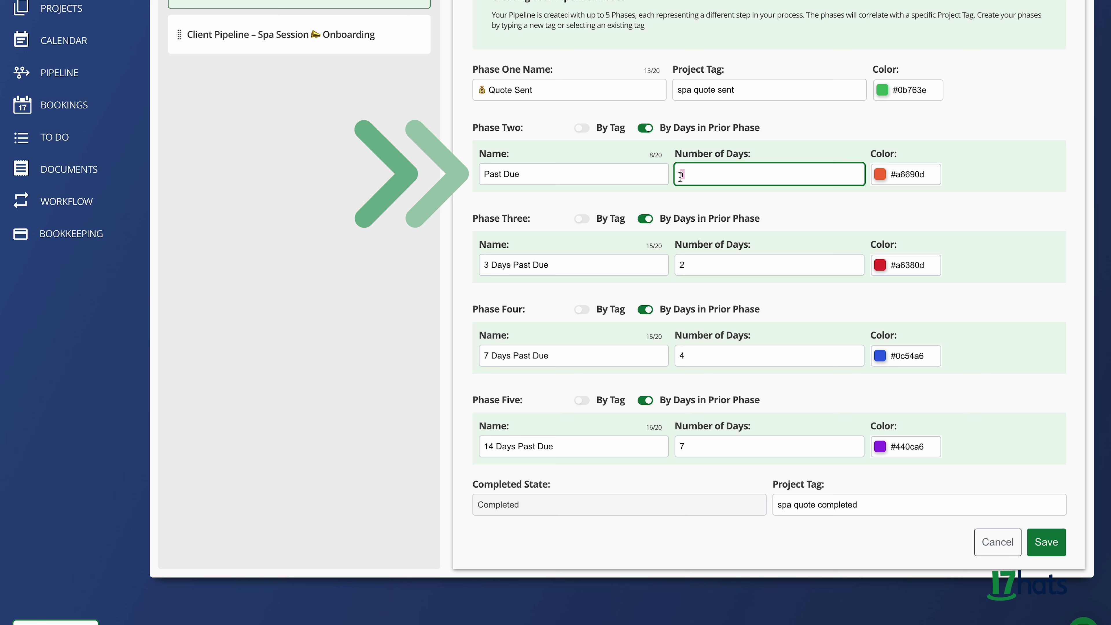
left_click(416, 270)
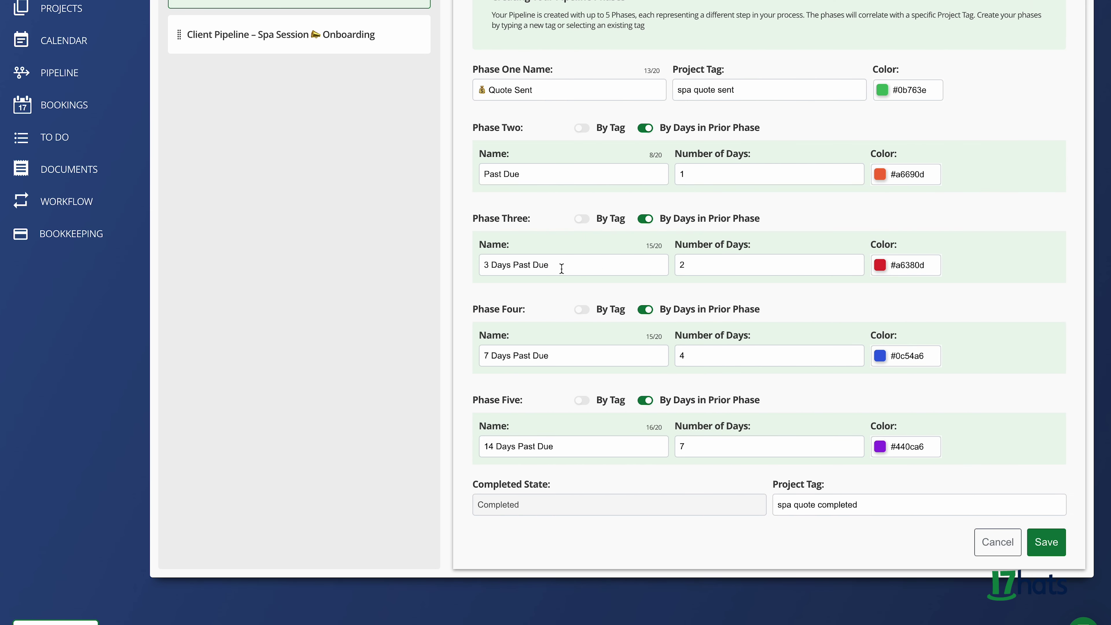
left_click(558, 266)
triple_click(480, 270)
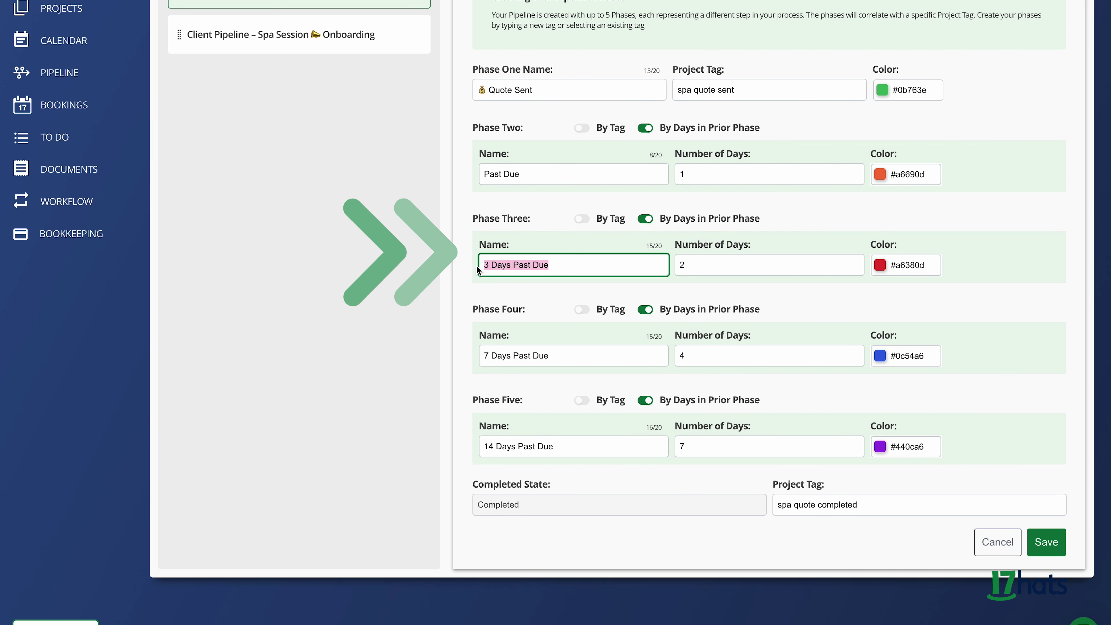
left_click(478, 297)
left_click_drag(693, 269, 677, 265)
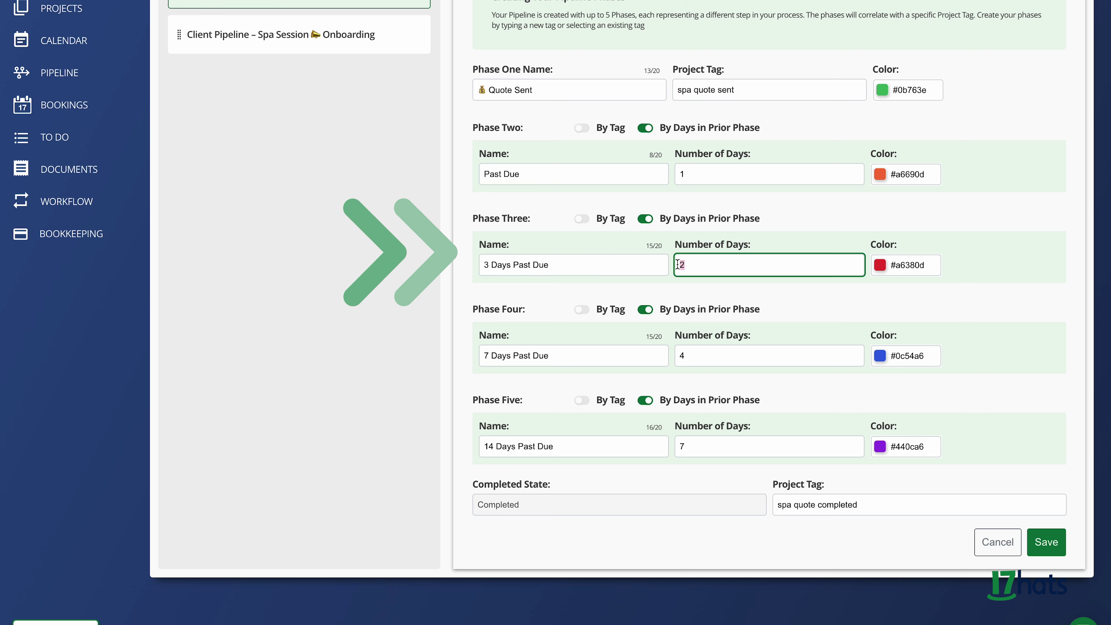
left_click(470, 298)
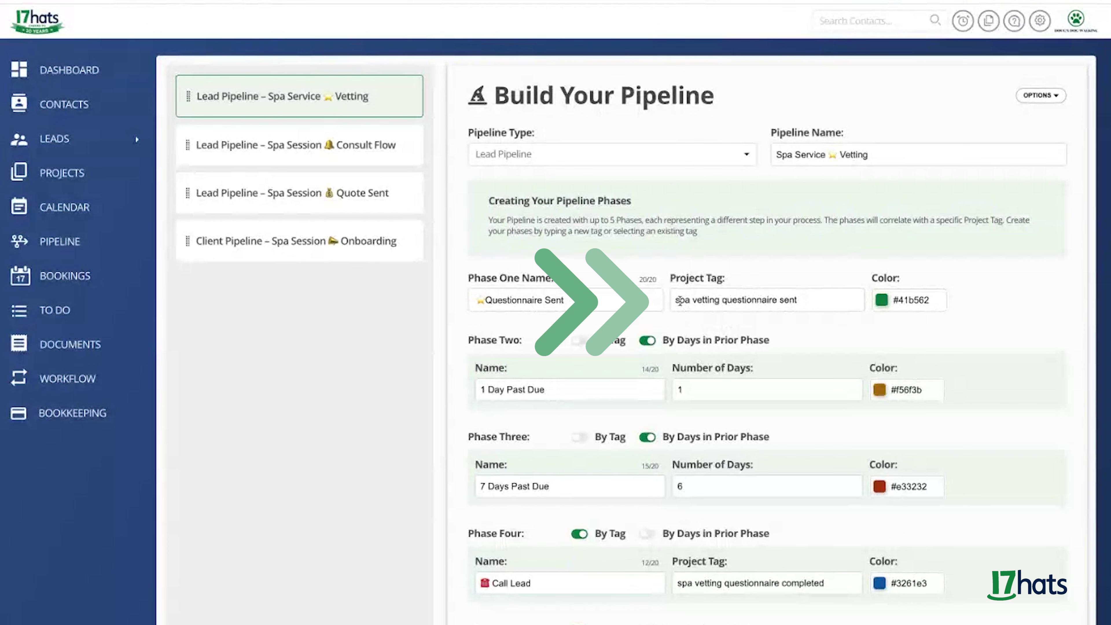
Step: Select the word 'spa' in the Questionnaire Sent phase's project tag
left_click(683, 301)
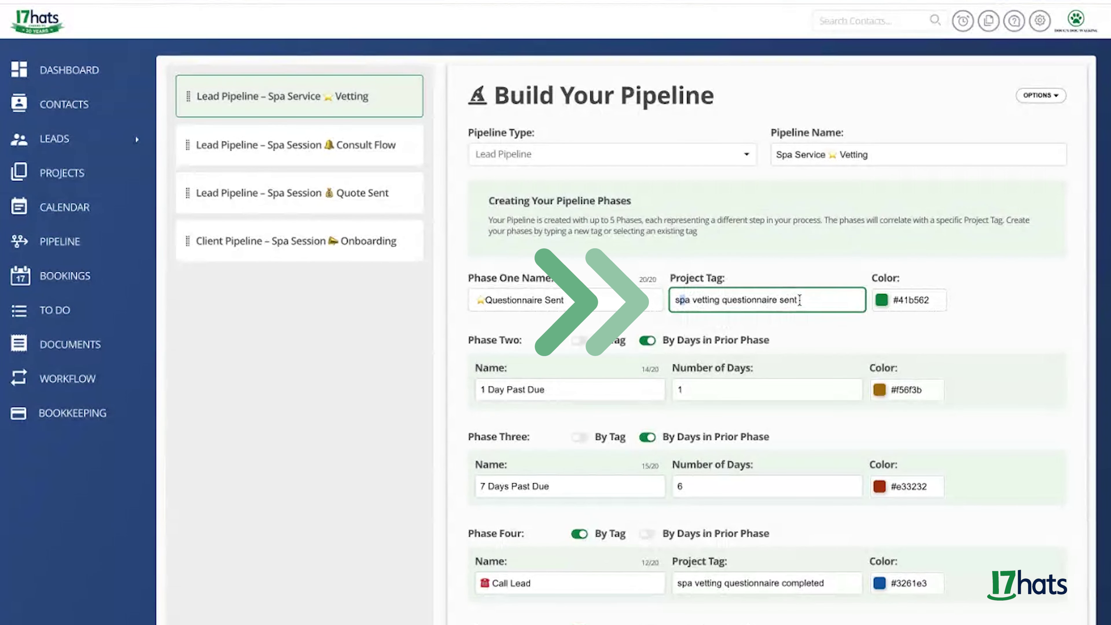
left_click_drag(672, 302, 785, 301)
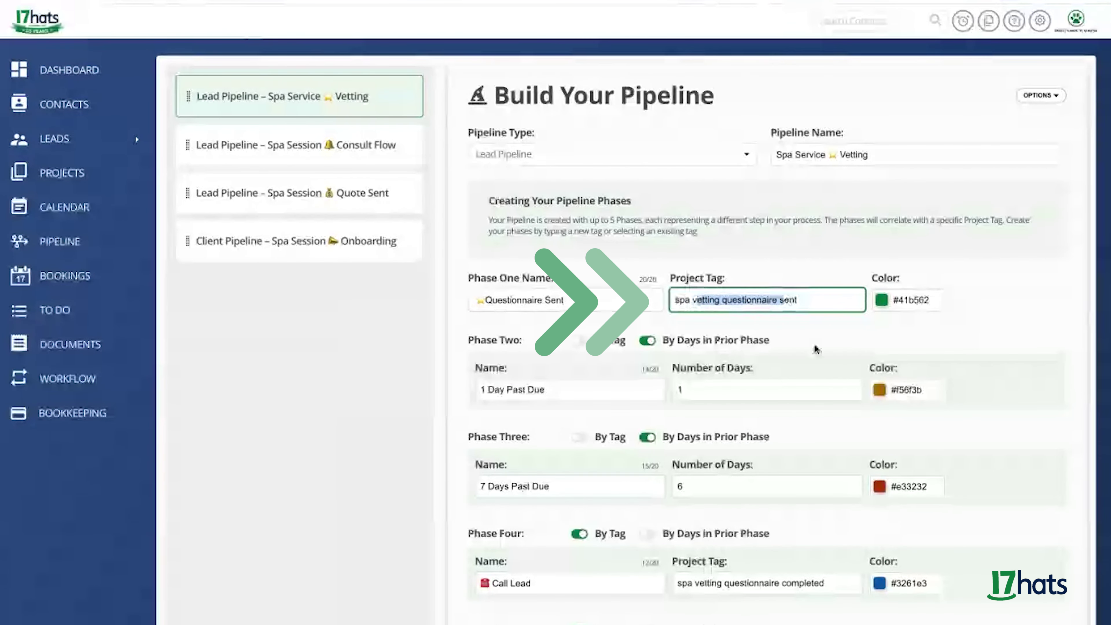